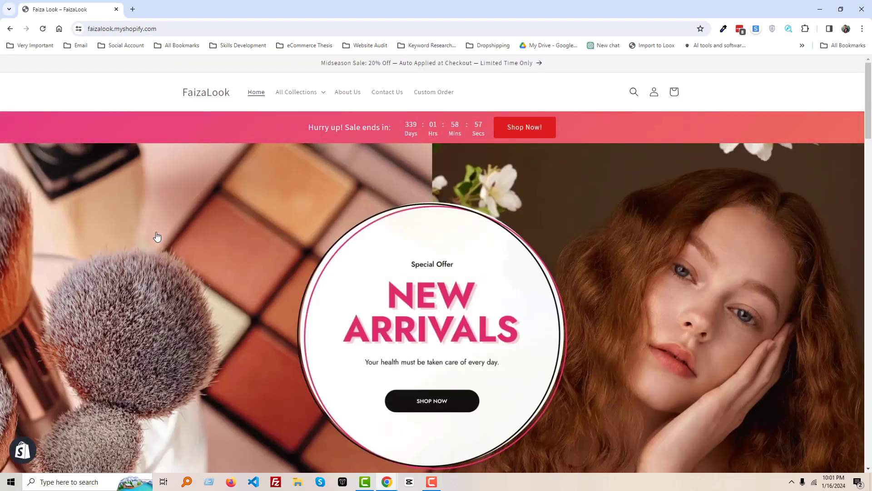
pyautogui.scroll(-4, 157, 237)
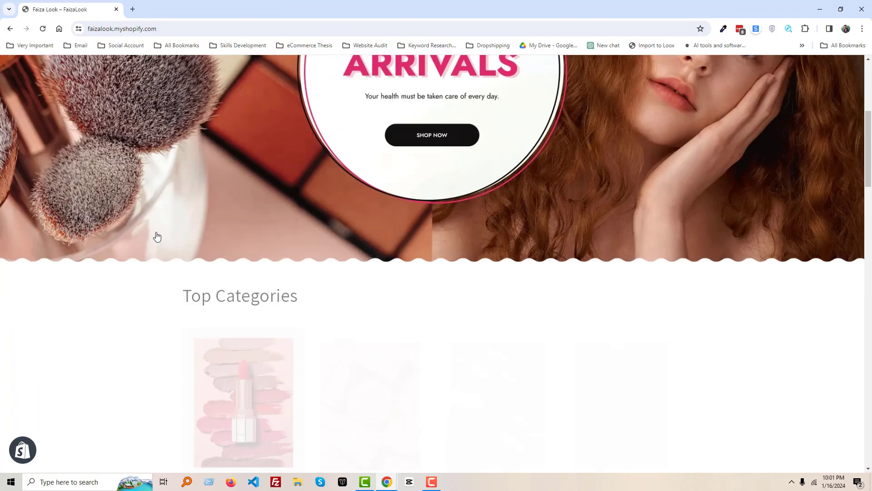
pyautogui.scroll(-2, 156, 237)
pyautogui.scroll(-4, 156, 237)
pyautogui.scroll(-4, 155, 248)
pyautogui.scroll(-4, 154, 248)
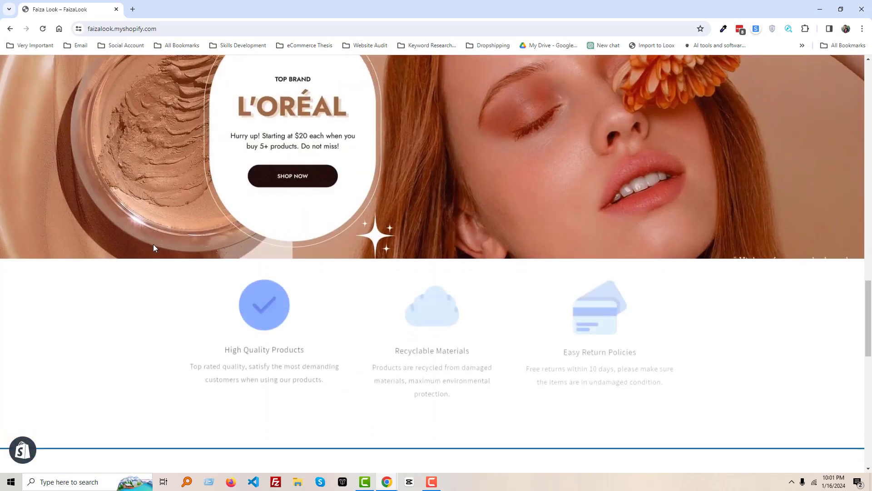
pyautogui.scroll(-4, 222, 313)
pyautogui.scroll(-4, 228, 325)
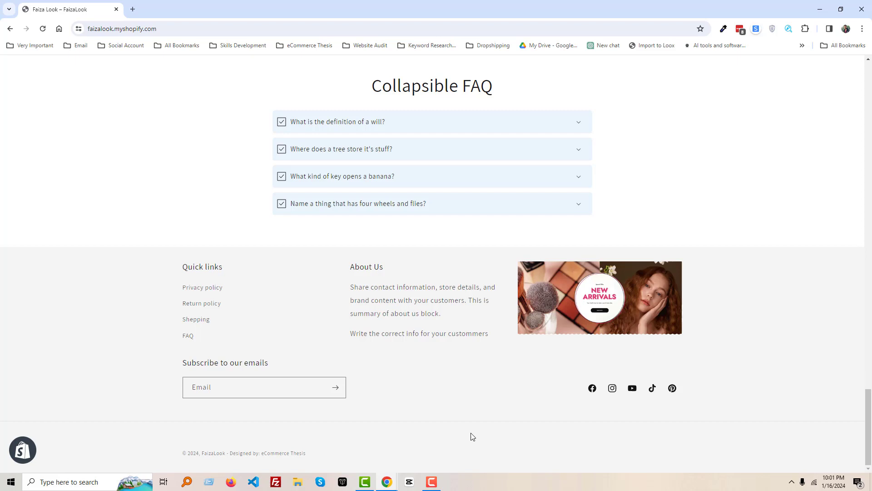
# Step: Open the theme editor for the Dawn - latest theme from Online Store > Themes
pyautogui.click(387, 481)
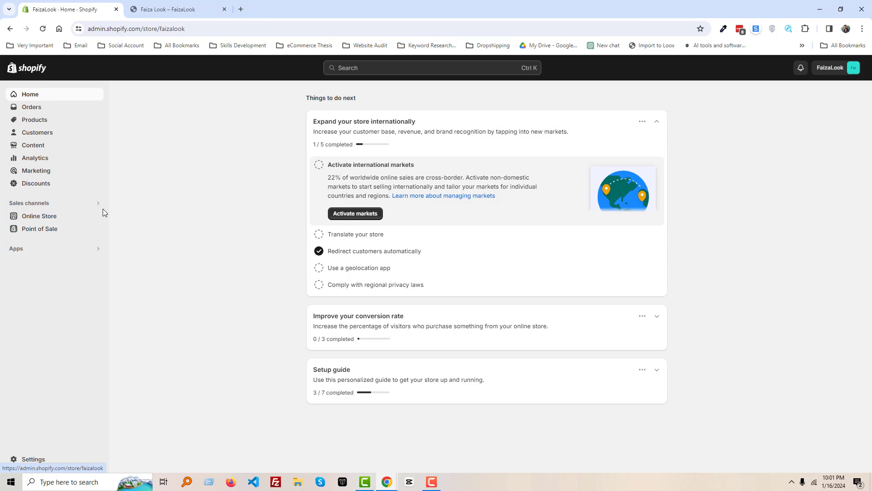
pyautogui.click(46, 220)
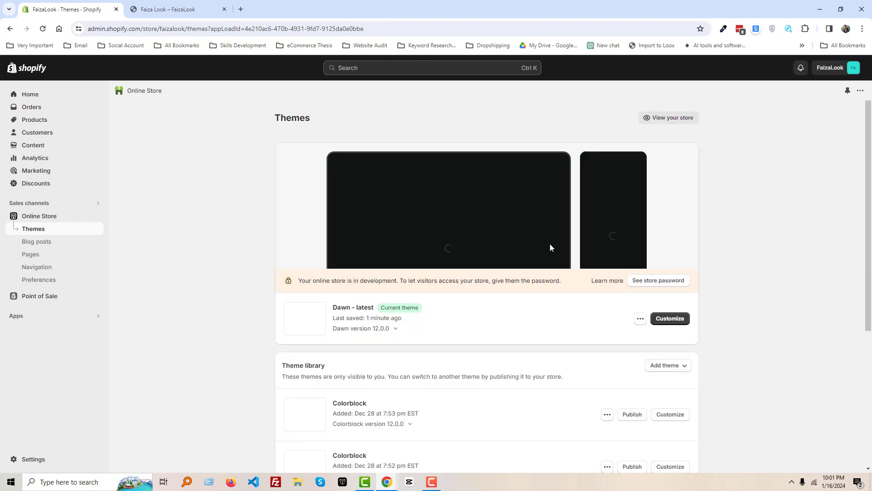
pyautogui.click(673, 319)
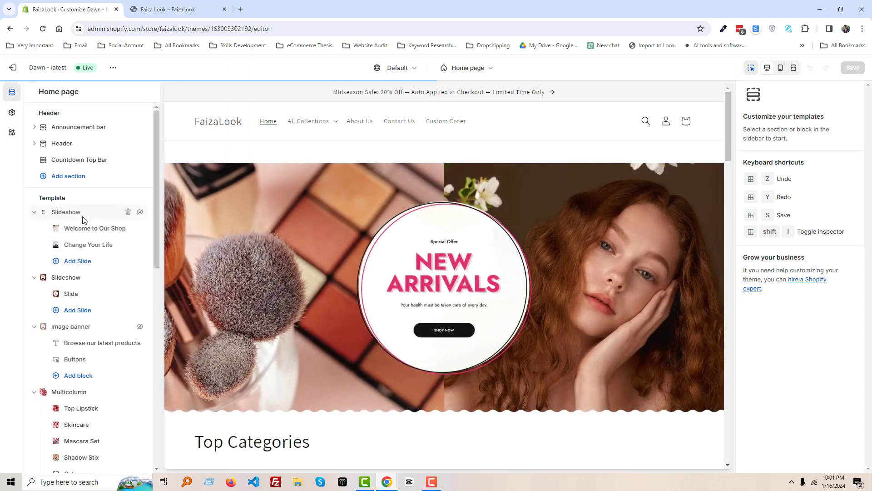
pyautogui.scroll(-2, 85, 226)
pyautogui.scroll(-3, 85, 226)
pyautogui.scroll(-1, 88, 238)
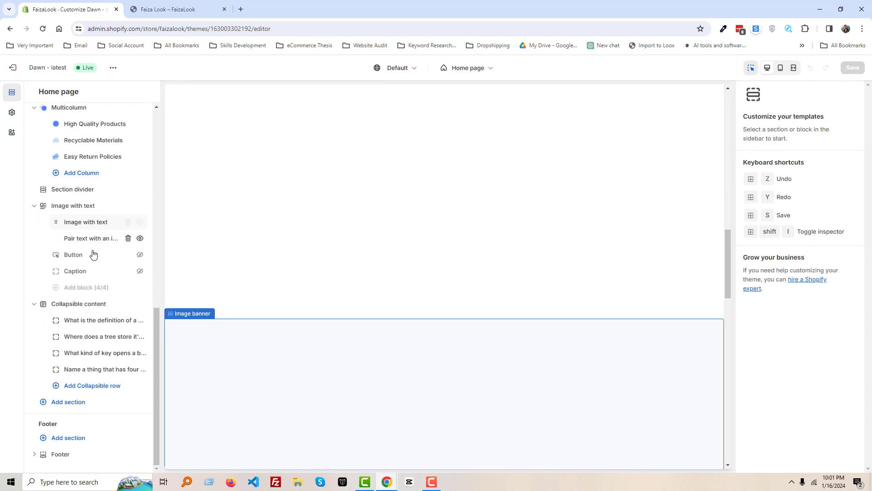
# Step: Select the Footer section and expand its Custom CSS setting
pyautogui.click(61, 455)
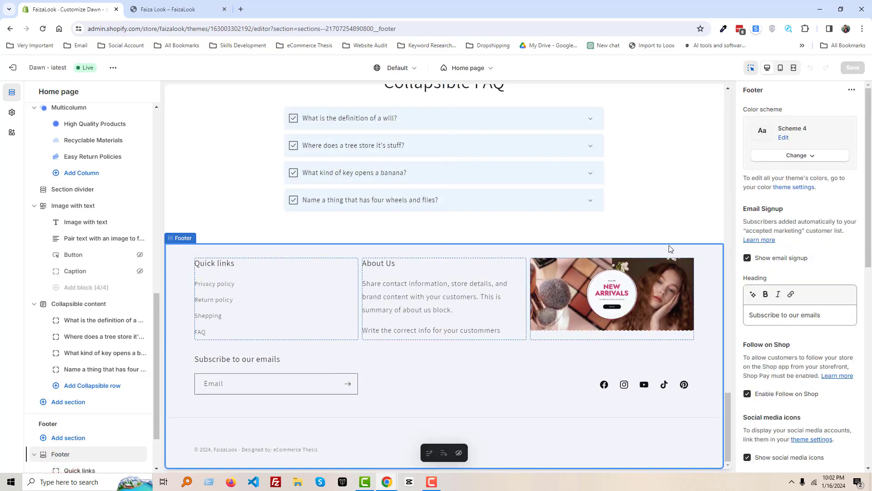
pyautogui.scroll(-3, 802, 226)
pyautogui.scroll(-4, 804, 232)
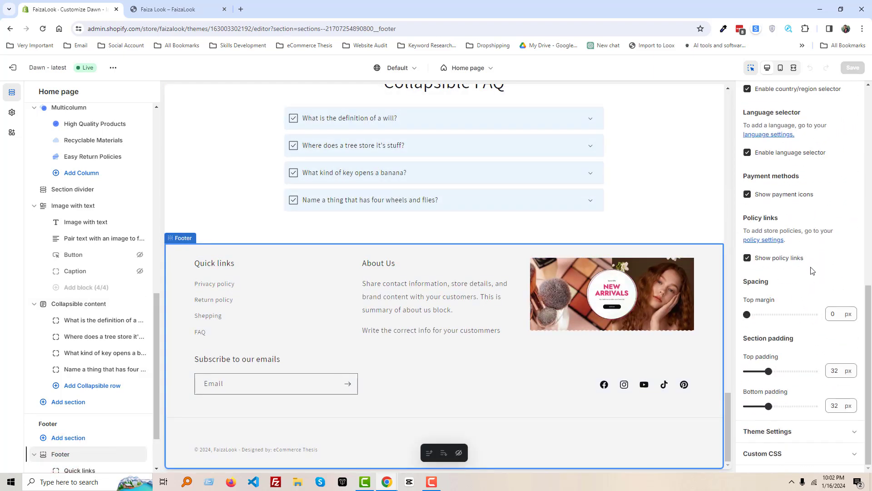
pyautogui.click(770, 454)
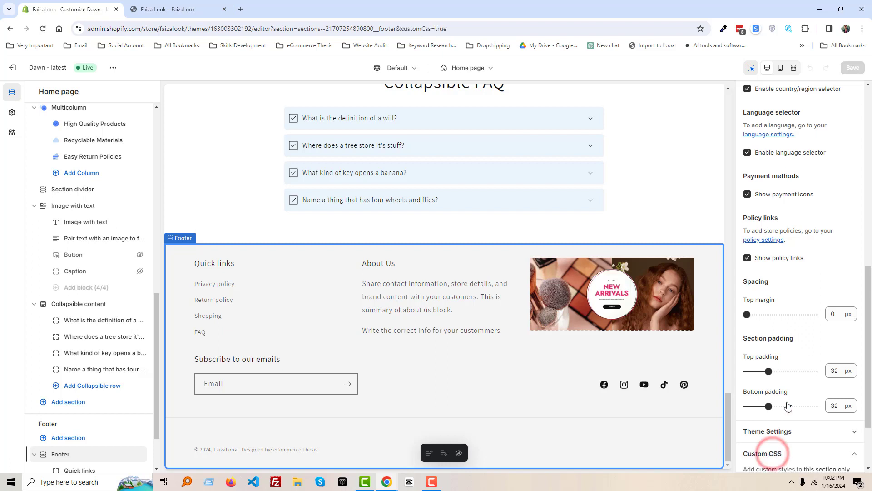
pyautogui.scroll(-2, 794, 384)
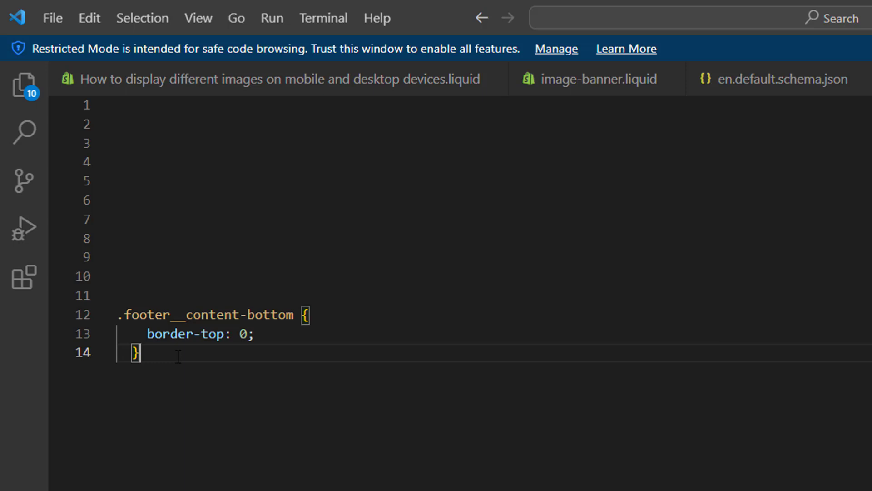
# Step: Copy the three-line .footer__content-bottom rule setting border-top to 0 from lines 12–14
pyautogui.moveTo(177, 358); pyautogui.dragTo(118, 314)
pyautogui.rightClick(160, 332)
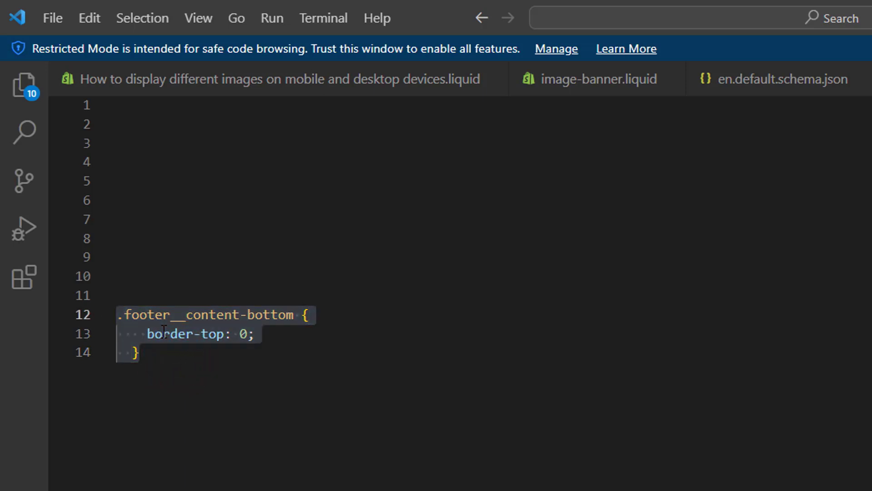
pyautogui.press('Escape')
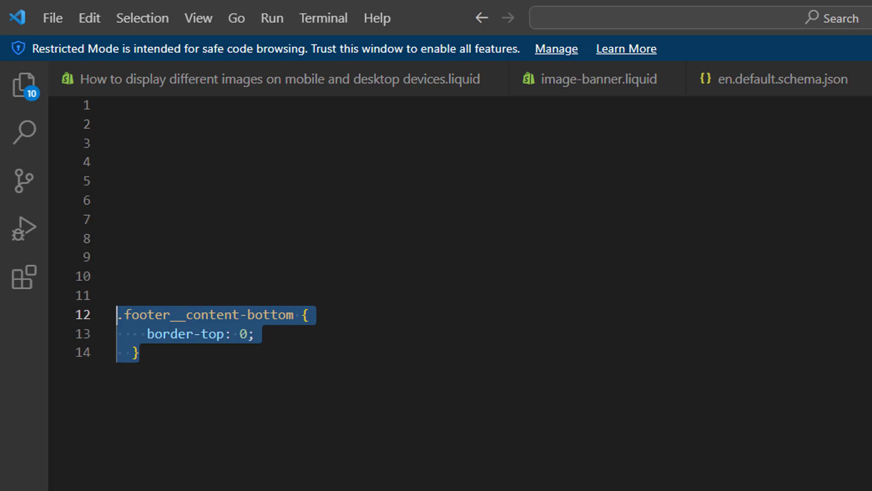
# Step: Paste the .footer__content-bottom border-top: 0 rule into the footer's Custom CSS and save
pyautogui.click(159, 325)
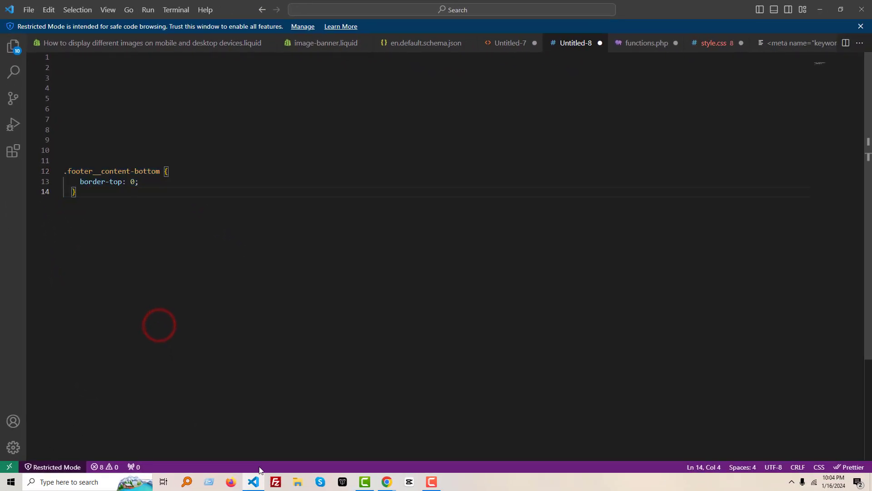
pyautogui.click(255, 483)
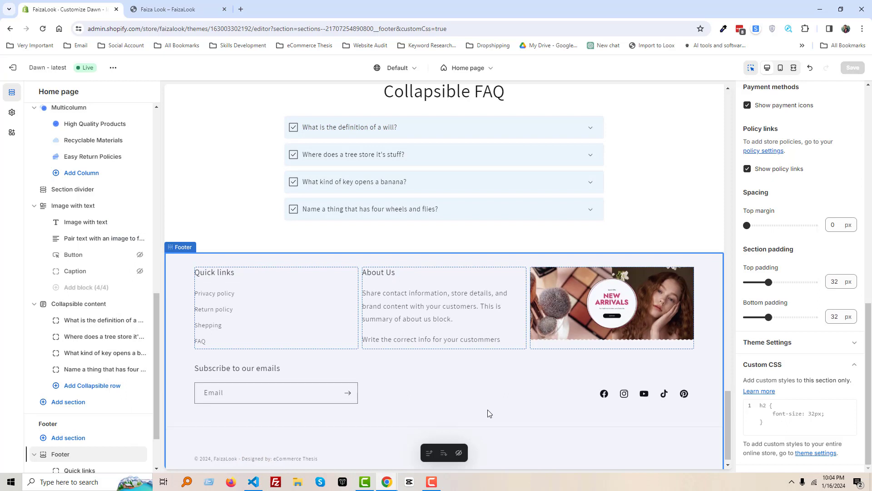
pyautogui.click(788, 419)
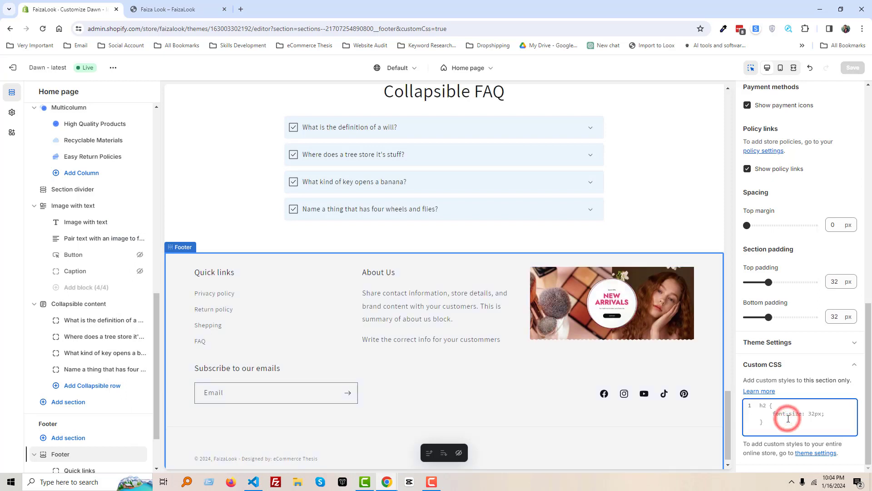
pyautogui.rightClick(788, 417)
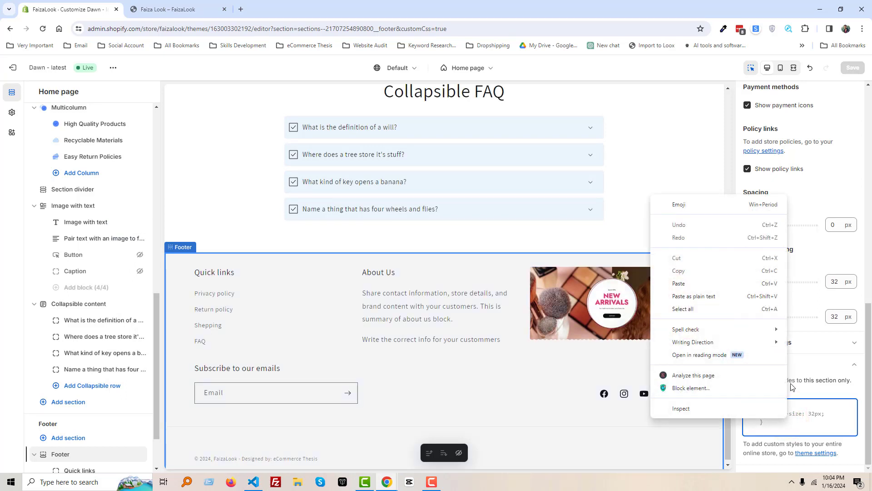
pyautogui.click(685, 284)
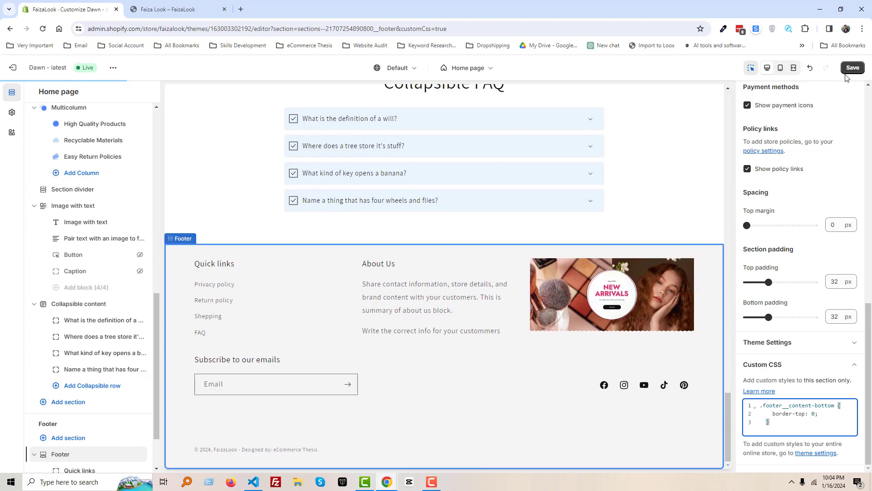
pyautogui.click(852, 70)
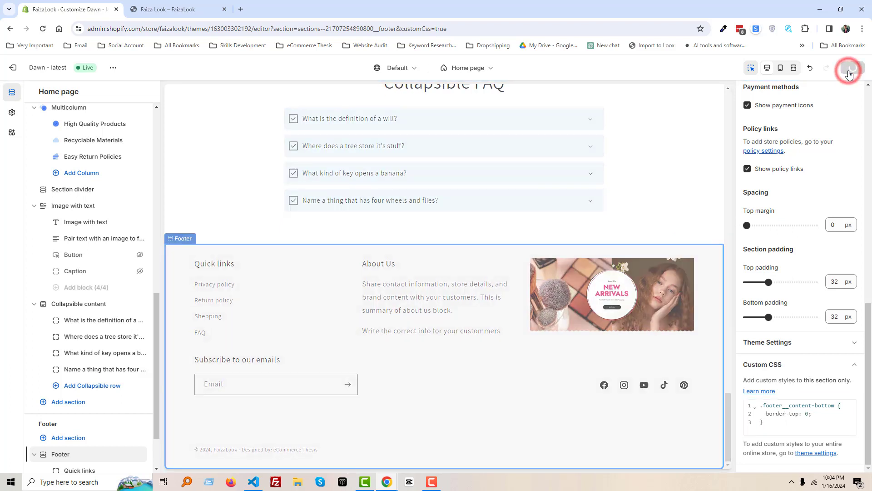
# Step: Reload the FaizaLook storefront tab to check the footer without its top separator line
pyautogui.click(193, 6)
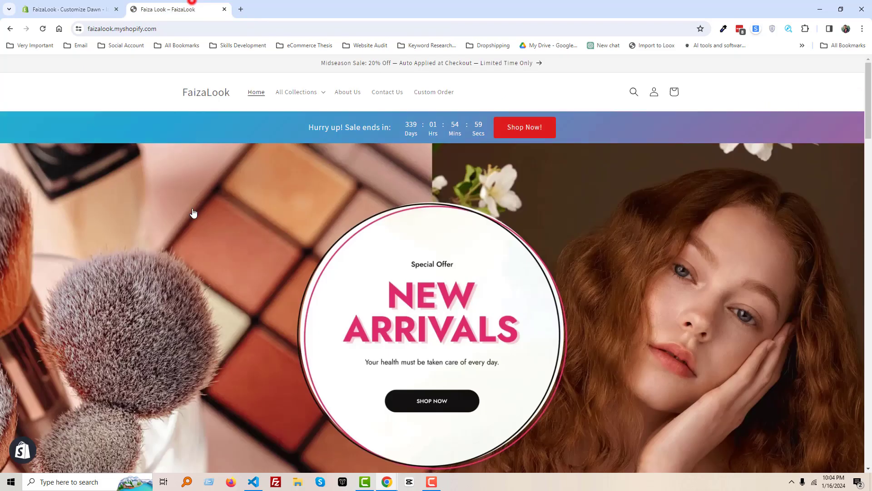
pyautogui.rightClick(130, 123)
pyautogui.click(156, 161)
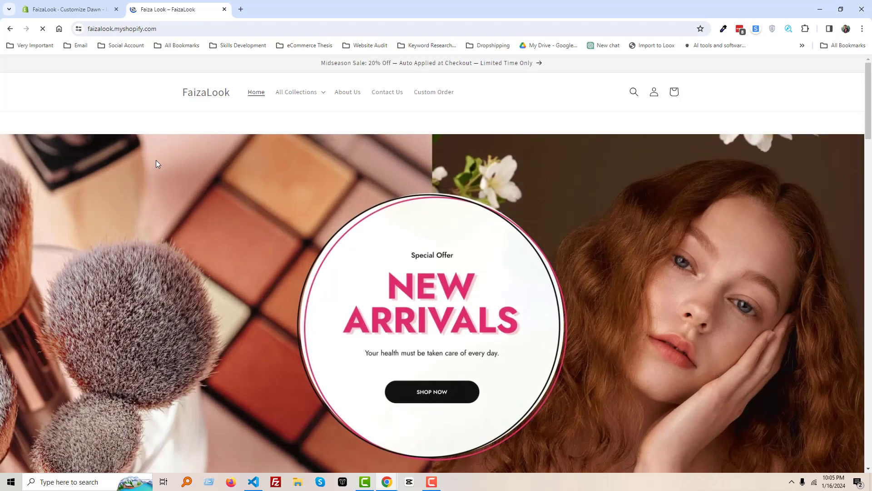
pyautogui.scroll(-2, 184, 194)
pyautogui.scroll(-5, 205, 212)
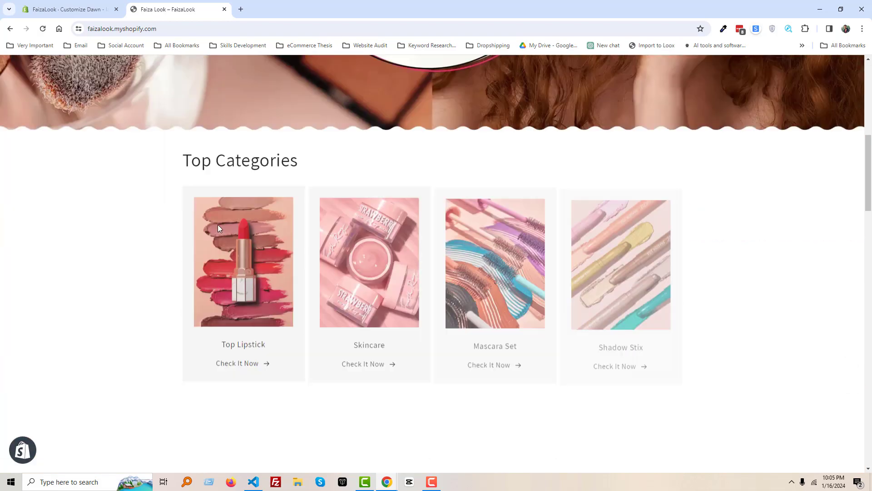
pyautogui.scroll(-4, 171, 238)
pyautogui.scroll(-5, 130, 251)
pyautogui.scroll(-8, 121, 253)
pyautogui.scroll(-4, 121, 253)
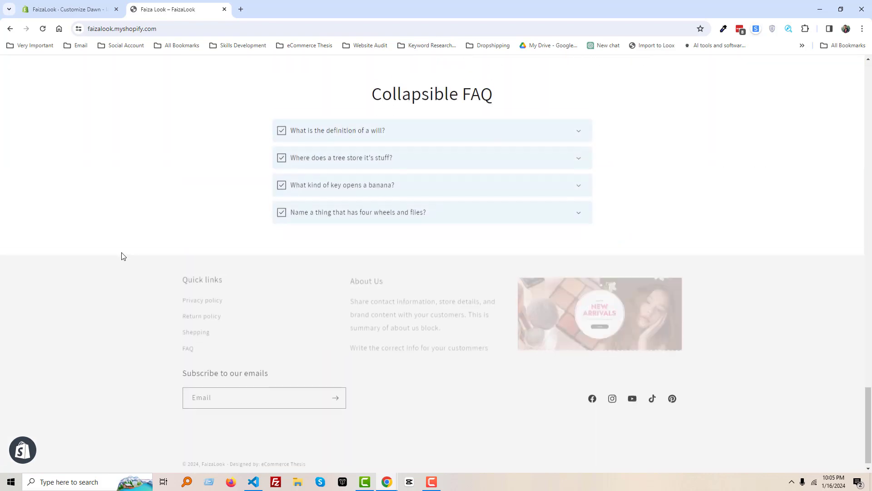